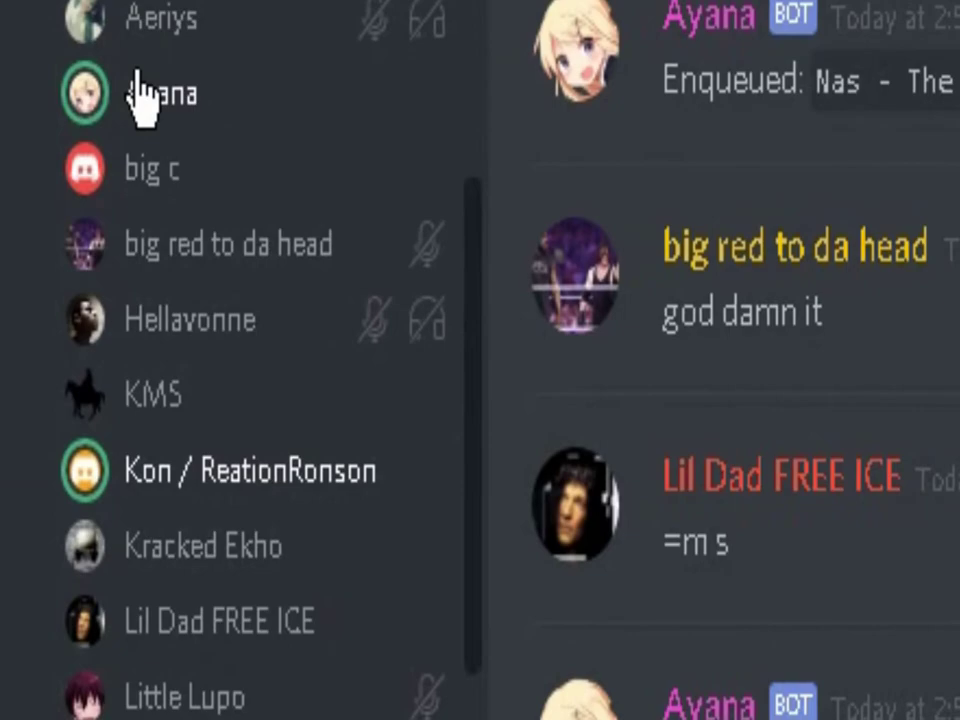
Lower Ayana's user volume in The Rap Room voice channel to 50%
right_click(145, 95)
left_click_drag(200, 465, 220, 455)
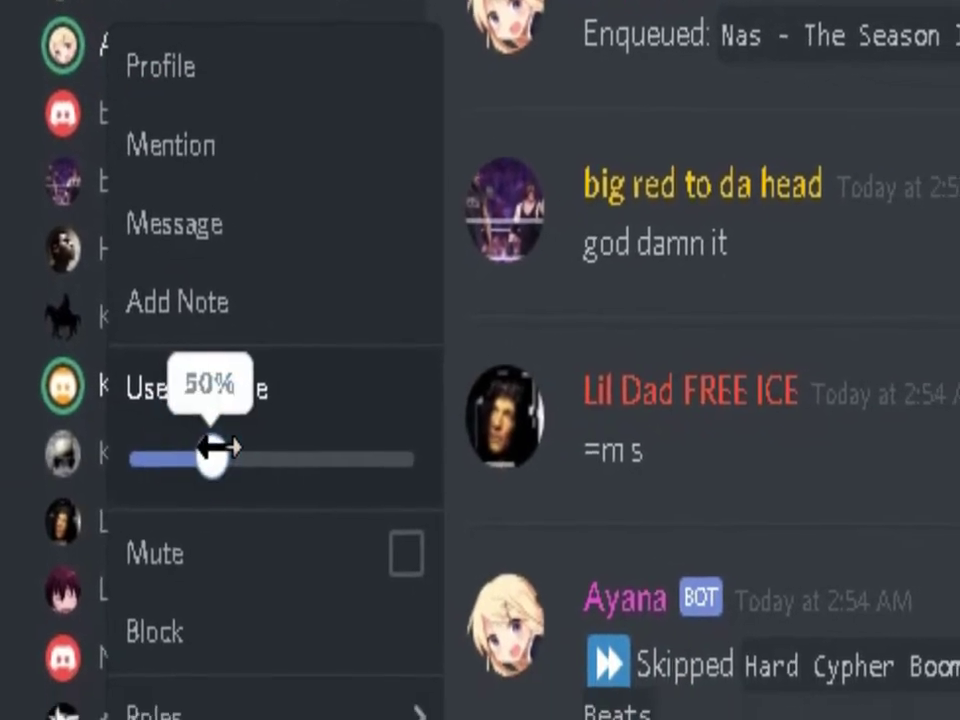
left_click(600, 400)
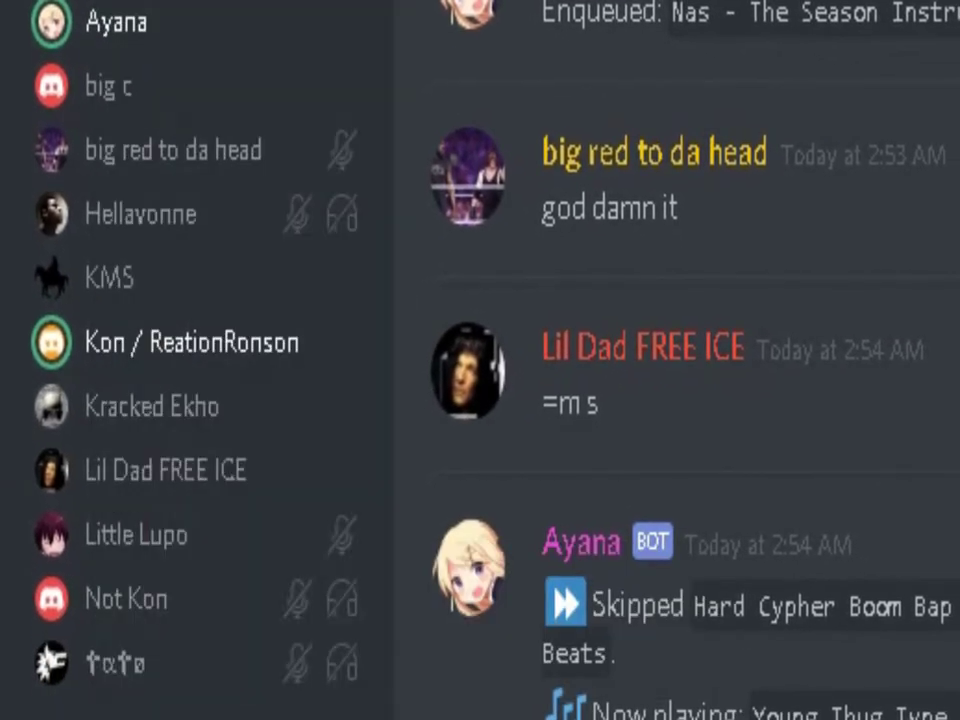